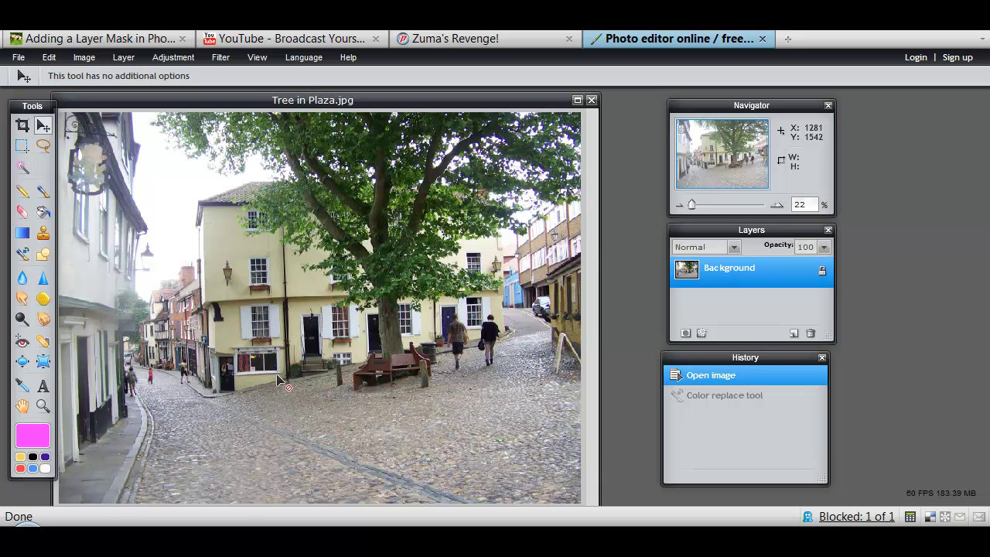
- Set up the Color Replace tool with the dark purple swatch and the soft 200 brush for the tree's foliage
click(24, 255)
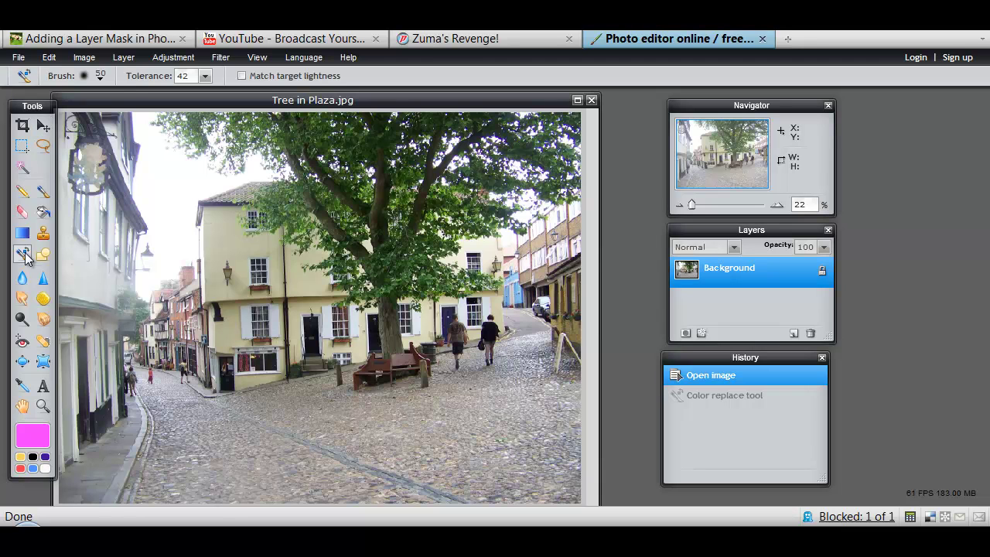
click(45, 457)
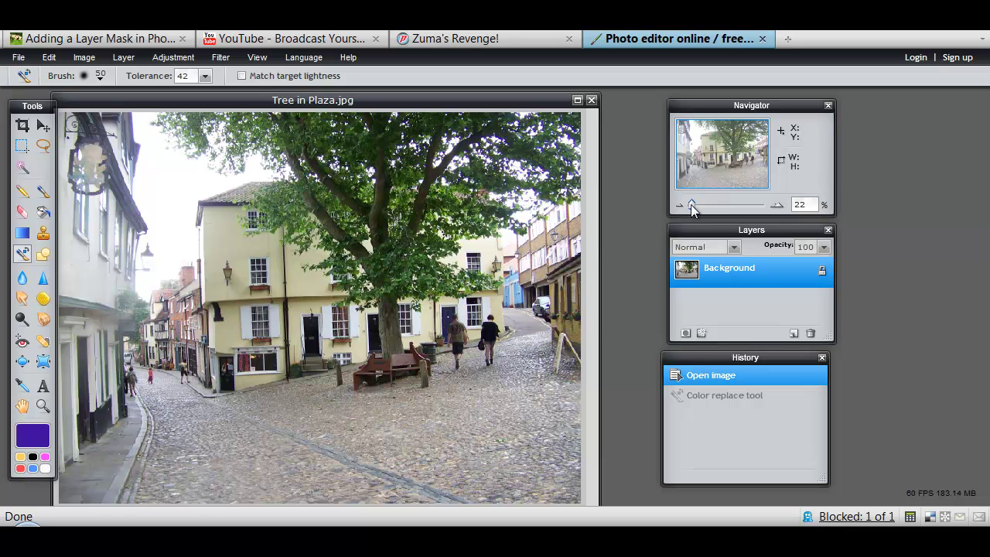
drag(691, 204, 700, 206)
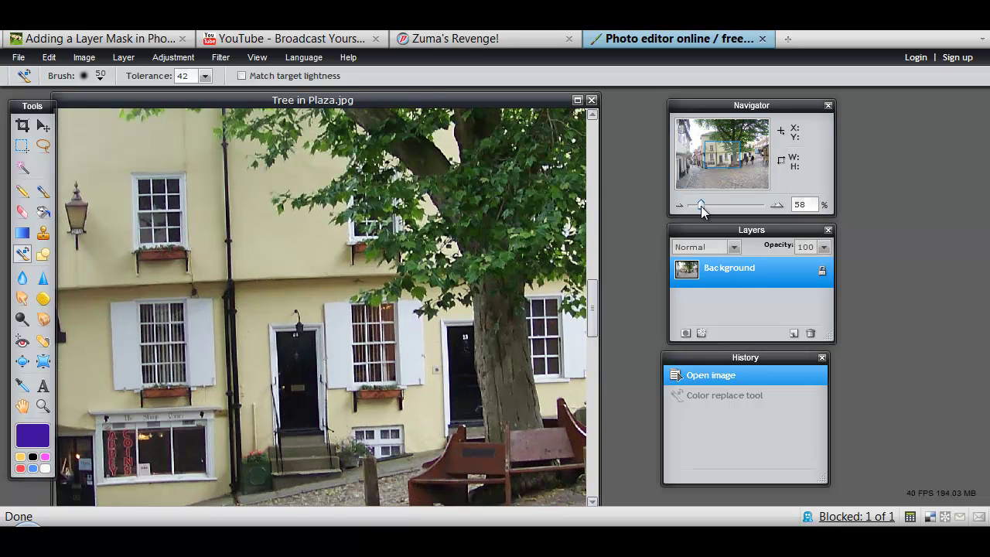
drag(719, 160, 732, 153)
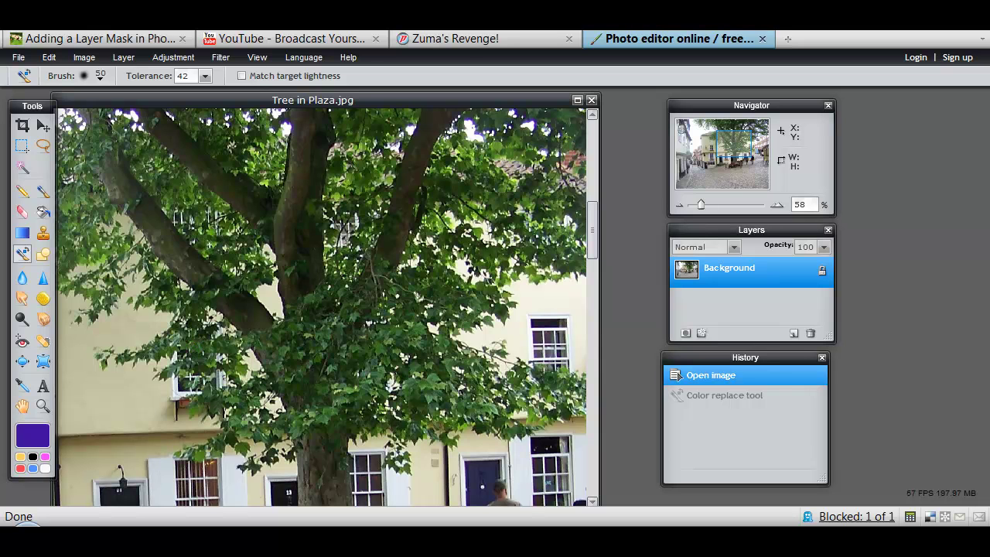
click(101, 81)
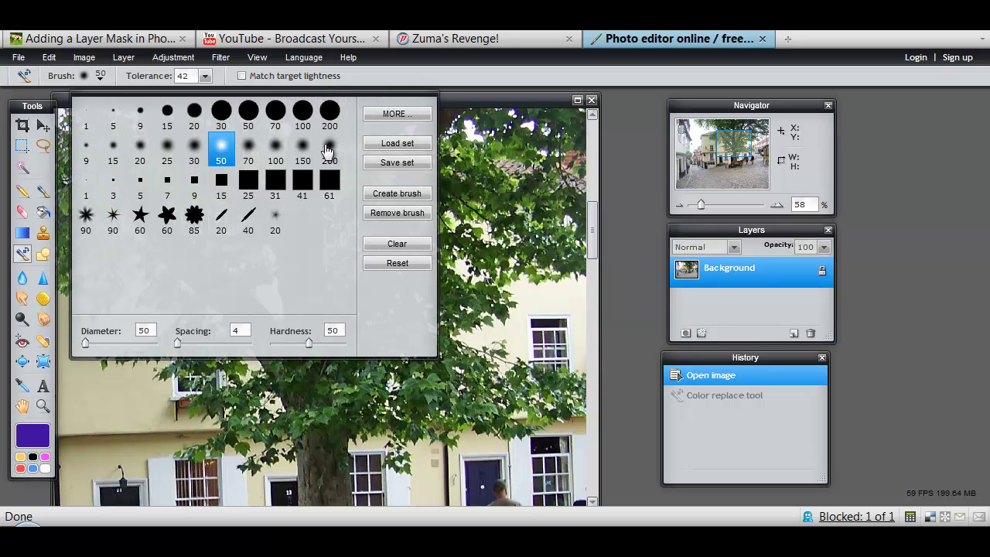
click(328, 151)
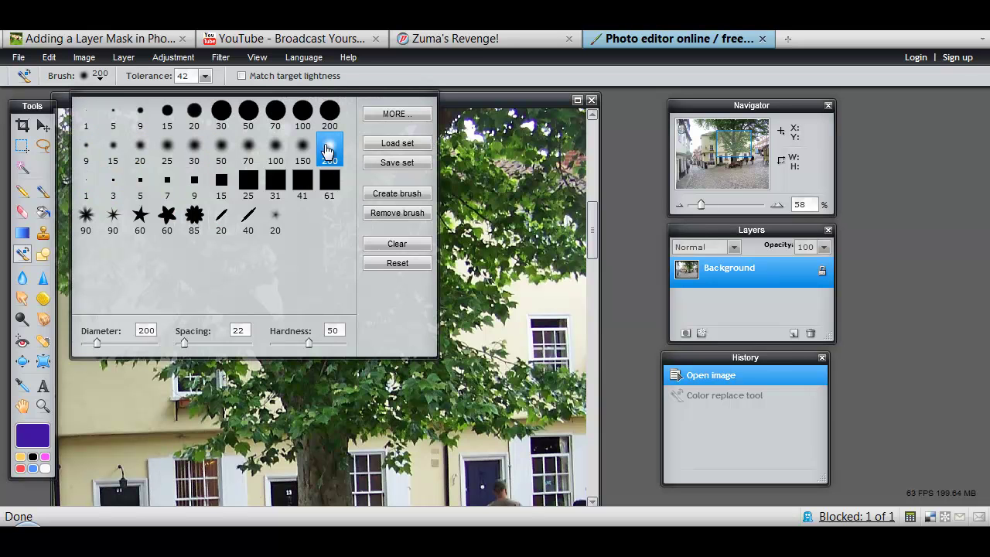
click(622, 242)
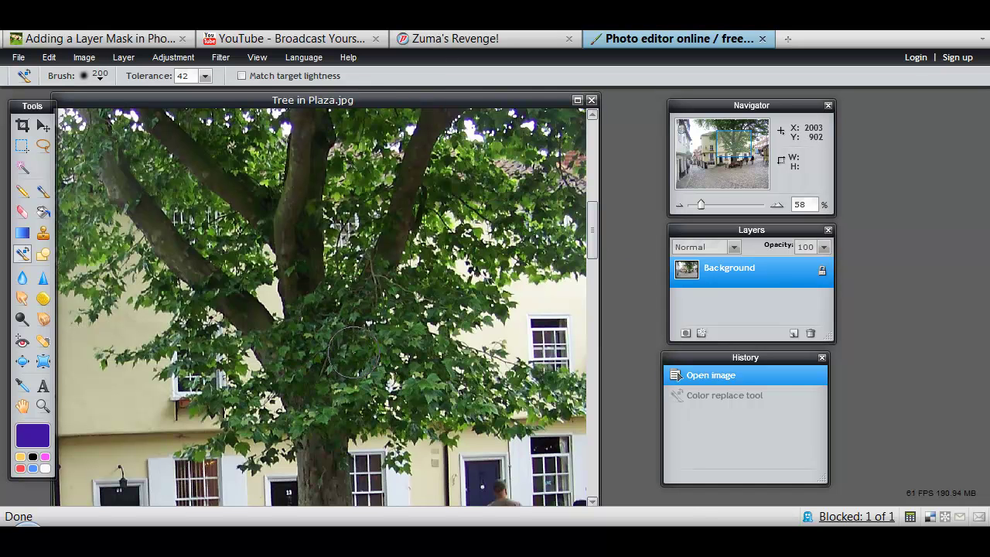
- Recolor the foliage in the tree's center and across its right-hand branches dark purple
mouse_move(351, 350)
mouse_down()
mouse_move(313, 310)
mouse_move(274, 232)
mouse_move(229, 198)
mouse_move(108, 186)
mouse_move(101, 217)
mouse_move(115, 243)
mouse_move(193, 351)
mouse_move(247, 394)
mouse_move(382, 402)
mouse_move(473, 421)
mouse_move(572, 392)
mouse_move(551, 374)
mouse_move(402, 344)
mouse_move(357, 349)
mouse_move(412, 423)
mouse_move(406, 455)
mouse_move(333, 433)
mouse_move(275, 437)
mouse_move(236, 460)
mouse_move(137, 449)
mouse_move(183, 404)
mouse_move(132, 354)
mouse_move(98, 347)
mouse_move(117, 336)
mouse_move(188, 334)
mouse_move(267, 352)
mouse_move(325, 348)
mouse_move(354, 251)
mouse_move(355, 151)
mouse_move(323, 198)
mouse_move(383, 243)
mouse_move(483, 290)
mouse_move(492, 309)
mouse_move(456, 313)
mouse_move(390, 294)
mouse_move(359, 282)
mouse_move(384, 229)
mouse_move(425, 207)
mouse_move(550, 255)
mouse_move(561, 225)
mouse_move(464, 164)
mouse_move(388, 146)
mouse_move(365, 109)
mouse_move(287, 128)
mouse_move(263, 159)
mouse_move(225, 143)
mouse_move(73, 141)
mouse_up()
mouse_move(65, 193)
mouse_down()
mouse_move(81, 307)
mouse_move(82, 283)
mouse_move(160, 211)
mouse_move(224, 240)
mouse_move(221, 272)
mouse_move(205, 290)
mouse_move(256, 295)
mouse_move(466, 206)
mouse_move(515, 116)
mouse_move(556, 117)
mouse_move(573, 137)
mouse_move(560, 172)
mouse_move(524, 130)
mouse_move(498, 123)
mouse_move(203, 127)
mouse_up()
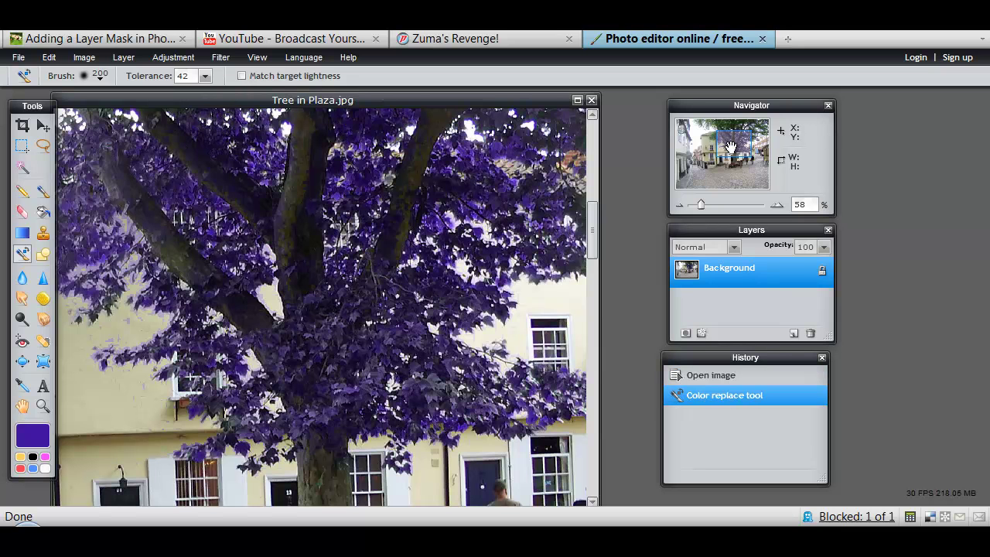
drag(737, 153, 751, 138)
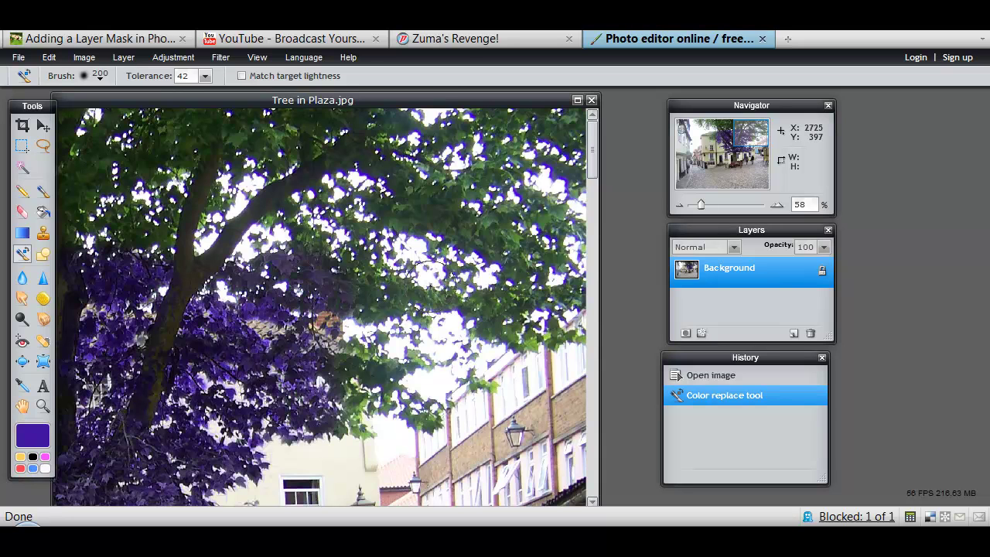
mouse_move(416, 296)
mouse_down()
mouse_move(279, 246)
mouse_move(282, 198)
mouse_move(441, 197)
mouse_move(487, 216)
mouse_move(481, 236)
mouse_move(504, 346)
mouse_move(449, 351)
mouse_move(414, 412)
mouse_move(337, 417)
mouse_move(349, 357)
mouse_move(307, 304)
mouse_move(350, 293)
mouse_move(380, 304)
mouse_move(387, 330)
mouse_move(375, 356)
mouse_move(484, 384)
mouse_move(449, 323)
mouse_up()
mouse_move(419, 247)
mouse_down()
mouse_move(472, 236)
mouse_move(534, 248)
mouse_up()
mouse_move(572, 274)
mouse_down()
mouse_move(568, 329)
mouse_move(541, 346)
mouse_move(354, 376)
mouse_up()
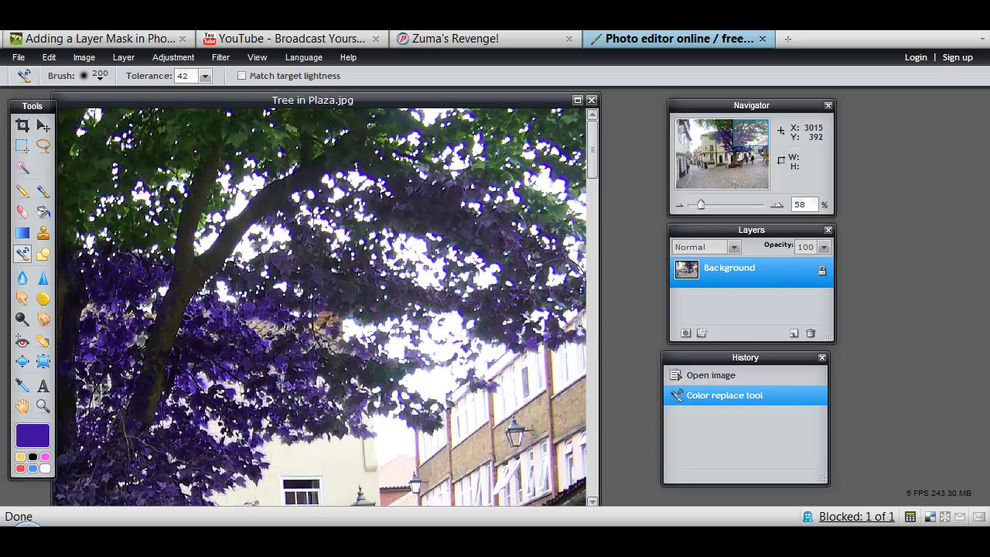
mouse_move(531, 204)
mouse_down()
mouse_move(563, 202)
mouse_move(583, 224)
mouse_move(526, 162)
mouse_move(437, 178)
mouse_move(352, 151)
mouse_move(207, 151)
mouse_move(247, 128)
mouse_move(385, 116)
mouse_up()
drag(456, 120, 567, 126)
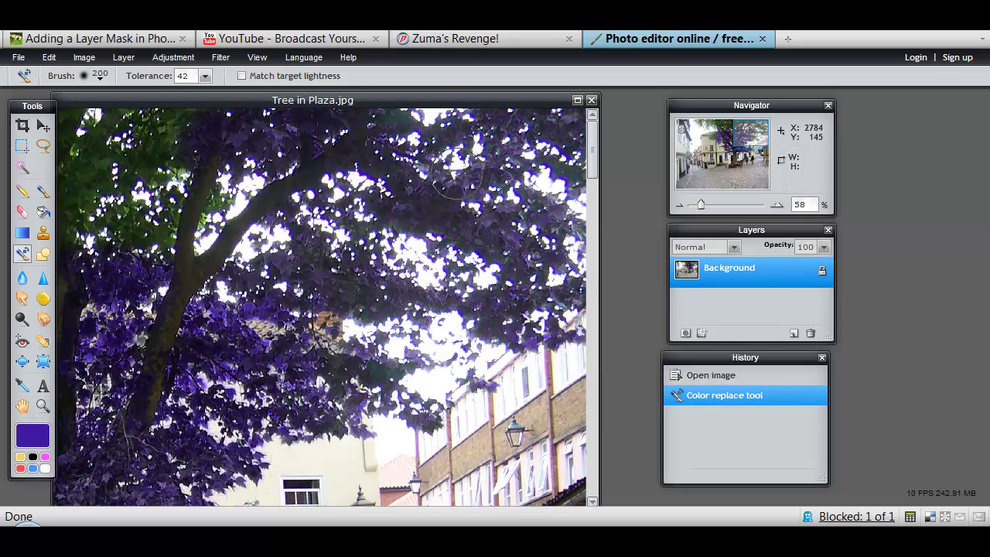
mouse_move(328, 176)
mouse_down()
mouse_move(116, 217)
mouse_move(46, 259)
mouse_move(74, 147)
mouse_move(150, 125)
mouse_move(191, 128)
mouse_move(146, 169)
mouse_move(188, 233)
mouse_move(176, 245)
mouse_move(353, 161)
mouse_move(422, 277)
mouse_up()
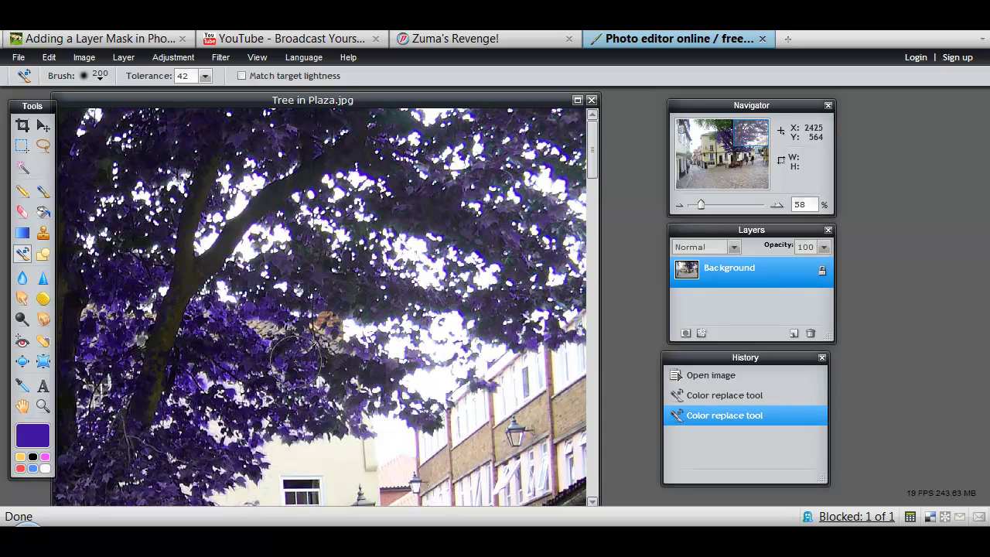
click(297, 359)
- Recolor the foliage on the tree's left-hand branches dark purple, including the leaves overlapping the house roof and upper window
drag(750, 135, 709, 131)
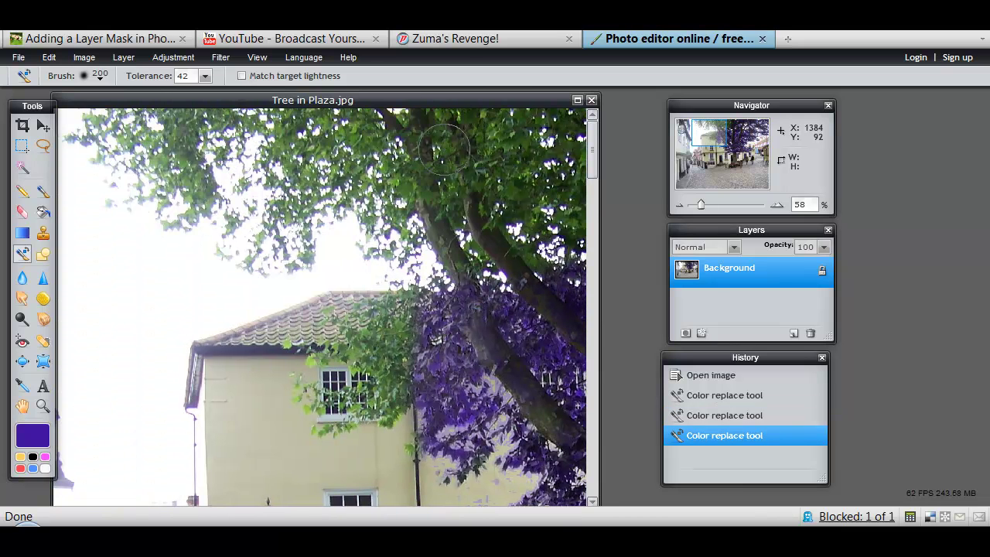
mouse_move(161, 159)
mouse_down()
mouse_move(424, 129)
mouse_move(522, 151)
mouse_move(526, 232)
mouse_move(499, 293)
mouse_move(309, 393)
mouse_move(314, 418)
mouse_move(371, 418)
mouse_move(391, 402)
mouse_move(415, 441)
mouse_up()
mouse_move(411, 363)
mouse_down()
mouse_move(398, 290)
mouse_move(364, 290)
mouse_move(288, 336)
mouse_up()
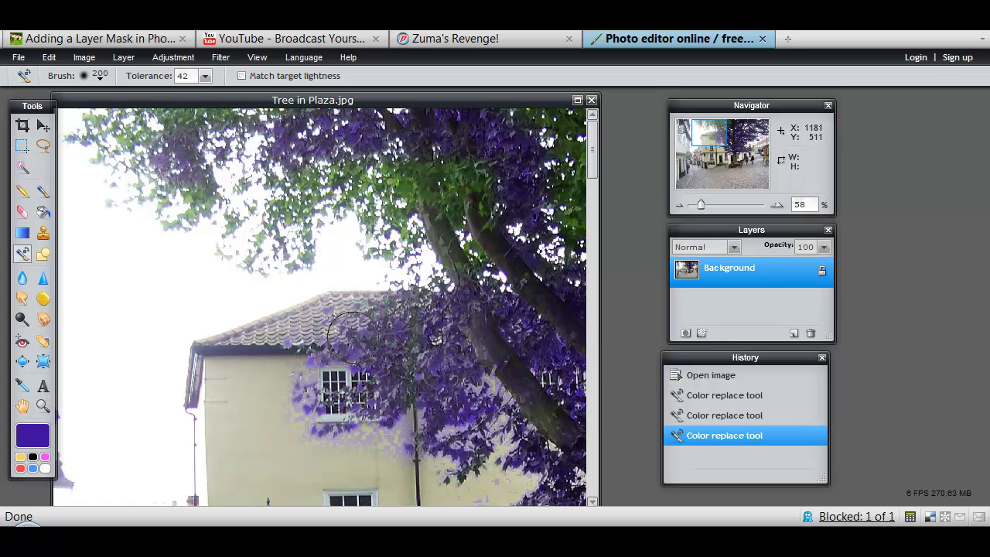
mouse_move(443, 283)
mouse_down()
mouse_move(469, 224)
mouse_move(335, 193)
mouse_move(294, 199)
mouse_move(285, 252)
mouse_move(220, 242)
mouse_move(203, 217)
mouse_move(133, 178)
mouse_move(92, 116)
mouse_move(175, 115)
mouse_up()
mouse_move(357, 131)
mouse_down()
mouse_move(437, 174)
mouse_move(505, 169)
mouse_up()
mouse_move(302, 176)
mouse_down()
mouse_move(250, 190)
mouse_move(346, 210)
mouse_move(430, 189)
mouse_move(581, 197)
mouse_move(576, 248)
mouse_move(567, 123)
mouse_move(514, 127)
mouse_move(502, 199)
mouse_up()
- Recolor the remaining green patches purple at the crown's top center and at the low branch tip near the wall lantern
drag(716, 140, 737, 138)
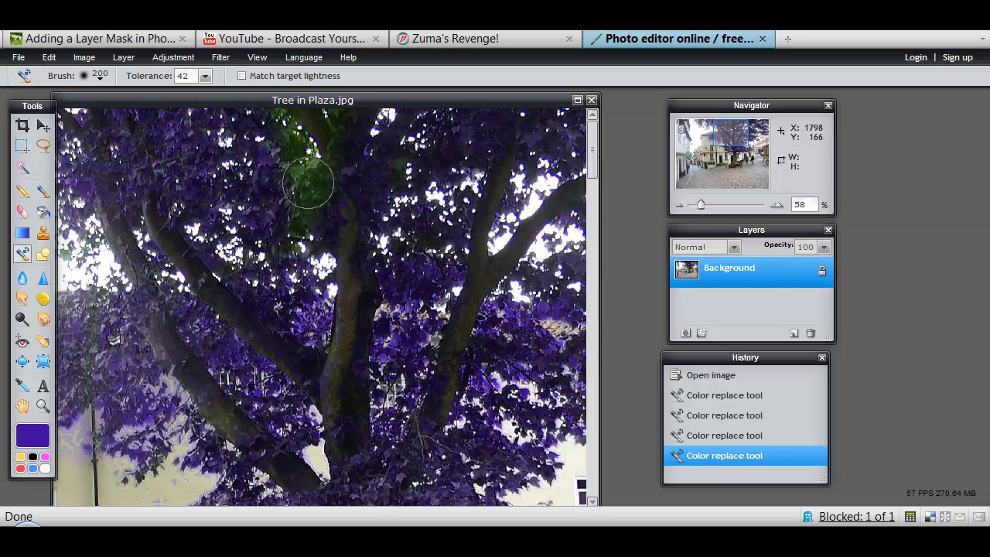
mouse_move(307, 182)
mouse_down()
mouse_move(286, 127)
mouse_move(240, 119)
mouse_move(272, 199)
mouse_move(326, 223)
mouse_move(314, 248)
mouse_up()
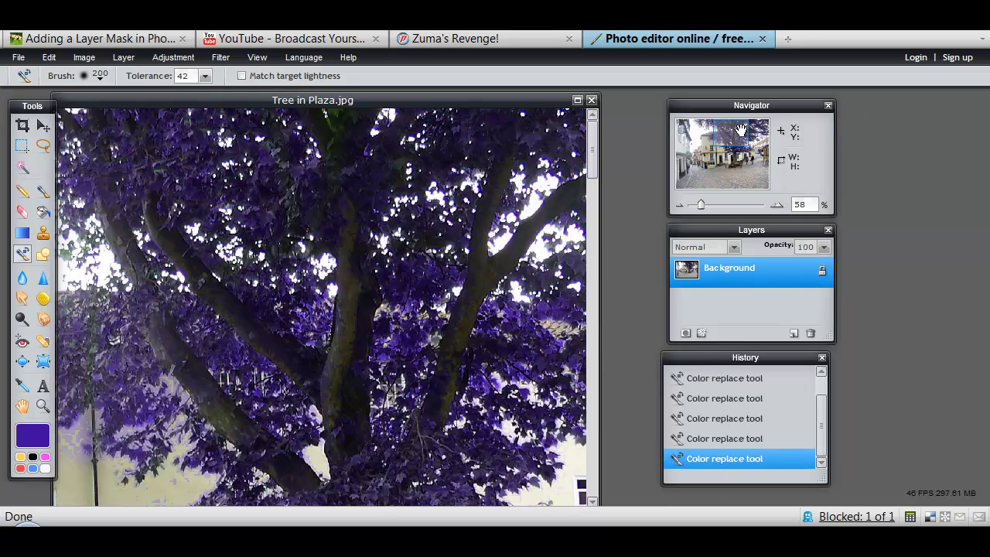
drag(740, 129, 759, 146)
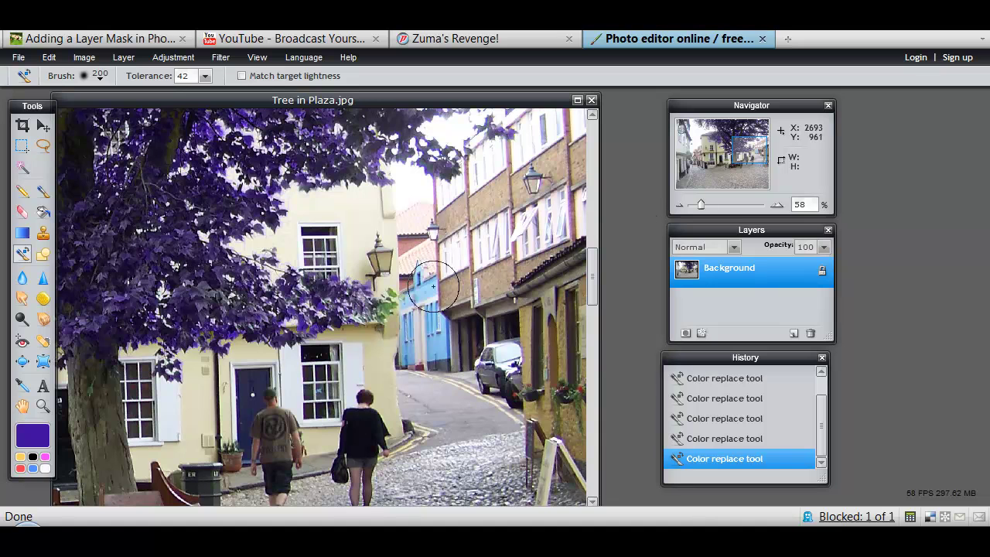
mouse_move(387, 309)
mouse_down()
mouse_move(317, 302)
mouse_move(290, 287)
mouse_up()
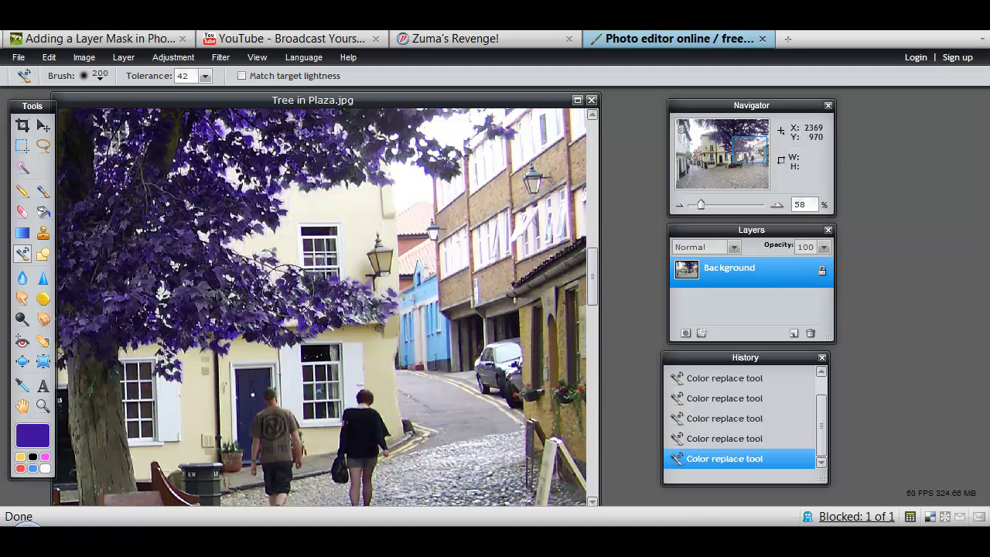
- Recolor the wooden bench under the tree with the red swatch
mouse_move(760, 151)
mouse_down()
mouse_move(762, 161)
mouse_move(734, 160)
mouse_move(731, 136)
mouse_move(755, 147)
mouse_move(751, 163)
mouse_up()
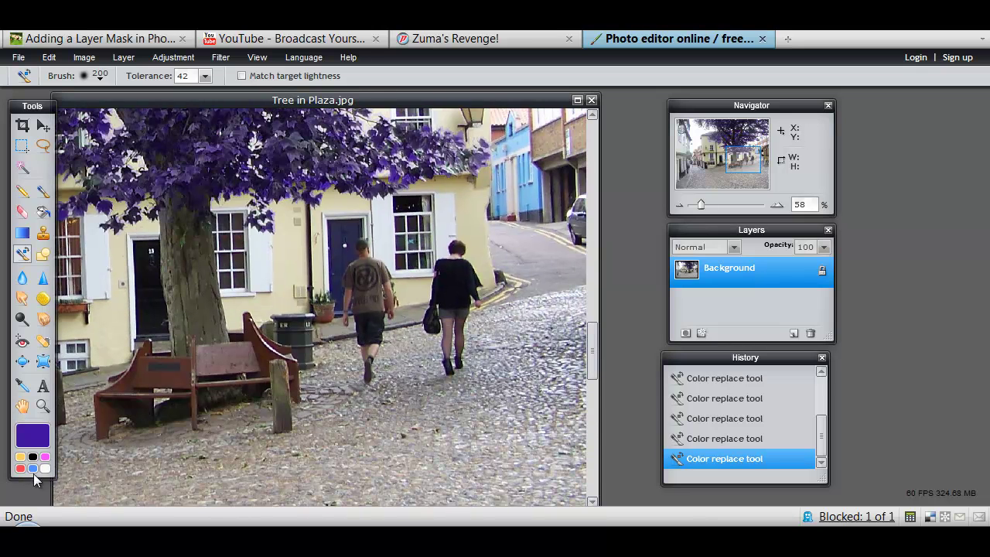
click(20, 468)
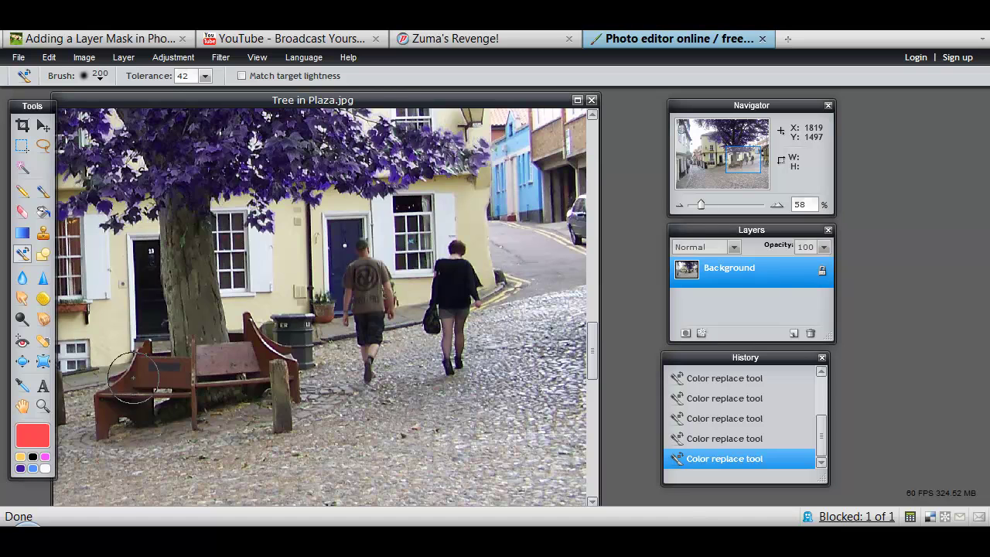
mouse_move(133, 376)
mouse_down()
mouse_move(204, 377)
mouse_move(257, 352)
mouse_up()
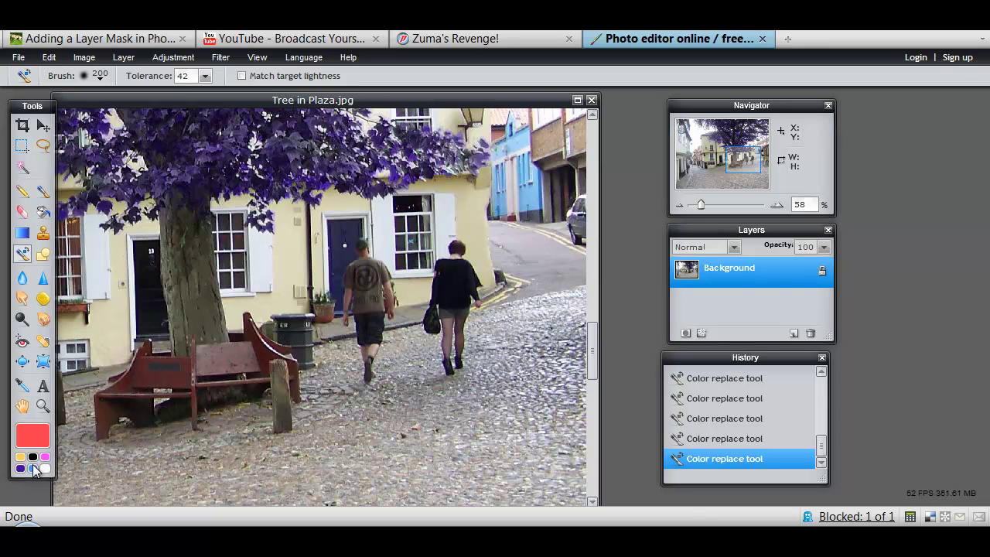
- Recolor the bench under the tree with the yellow-orange swatch
click(21, 457)
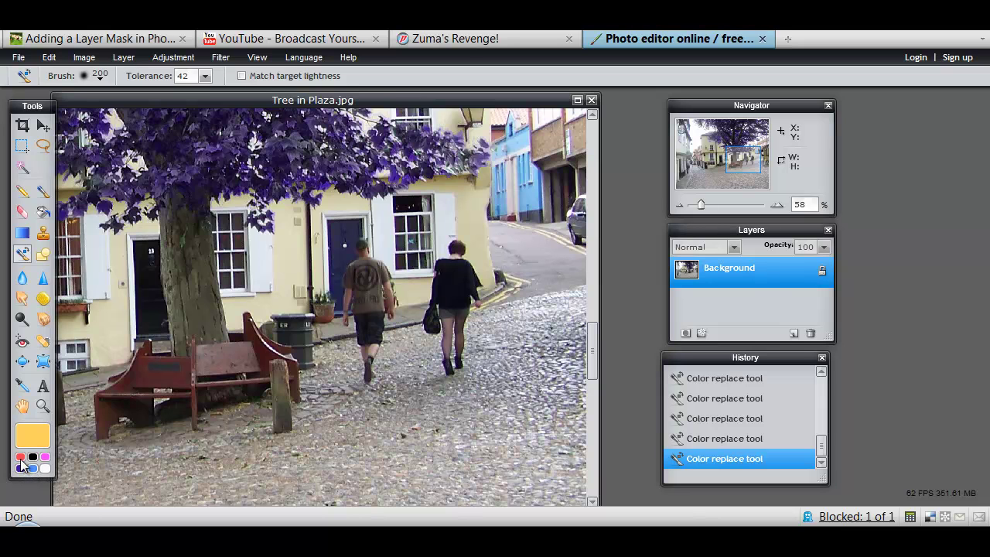
mouse_move(129, 381)
mouse_down()
mouse_move(277, 343)
mouse_move(289, 328)
mouse_move(254, 326)
mouse_move(243, 312)
mouse_move(245, 373)
mouse_move(174, 402)
mouse_move(195, 424)
mouse_move(195, 407)
mouse_move(166, 387)
mouse_move(101, 398)
mouse_move(112, 406)
mouse_move(104, 429)
mouse_move(121, 412)
mouse_move(104, 377)
mouse_move(147, 350)
mouse_up()
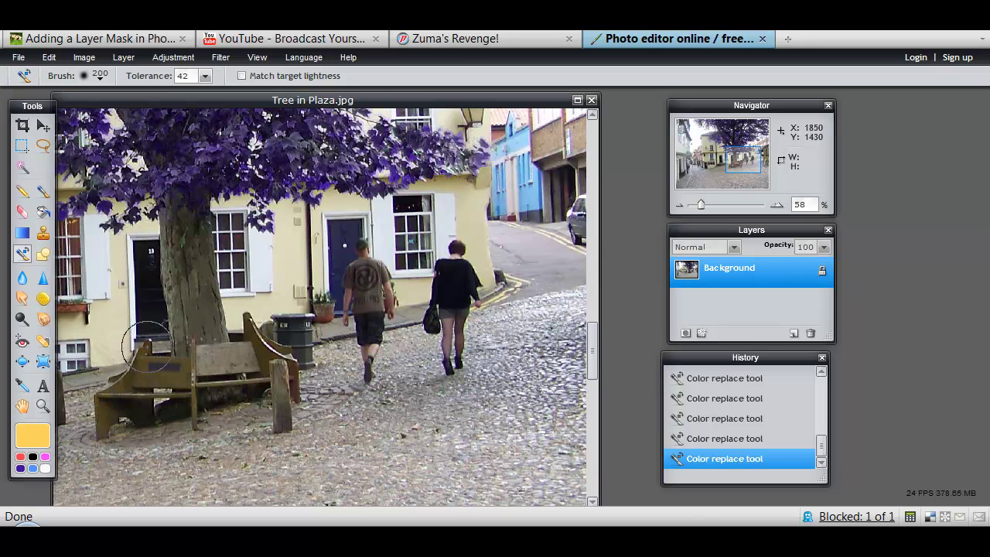
mouse_move(149, 359)
mouse_down()
mouse_move(226, 351)
mouse_move(228, 374)
mouse_move(290, 365)
mouse_move(296, 393)
mouse_move(249, 314)
mouse_up()
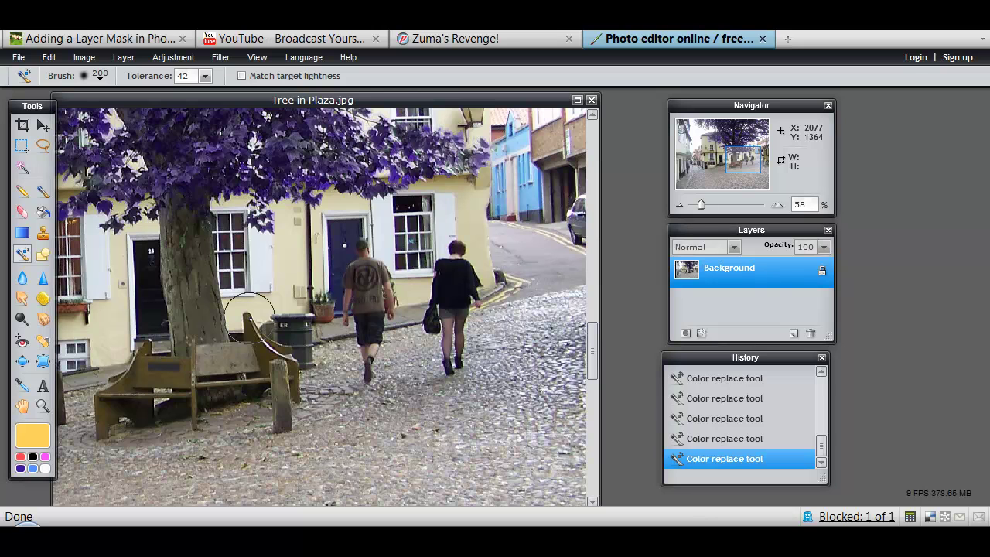
- Try recoloring the yellow house walls with the light blue swatch across the whole facade, and undo it
click(252, 56)
click(265, 117)
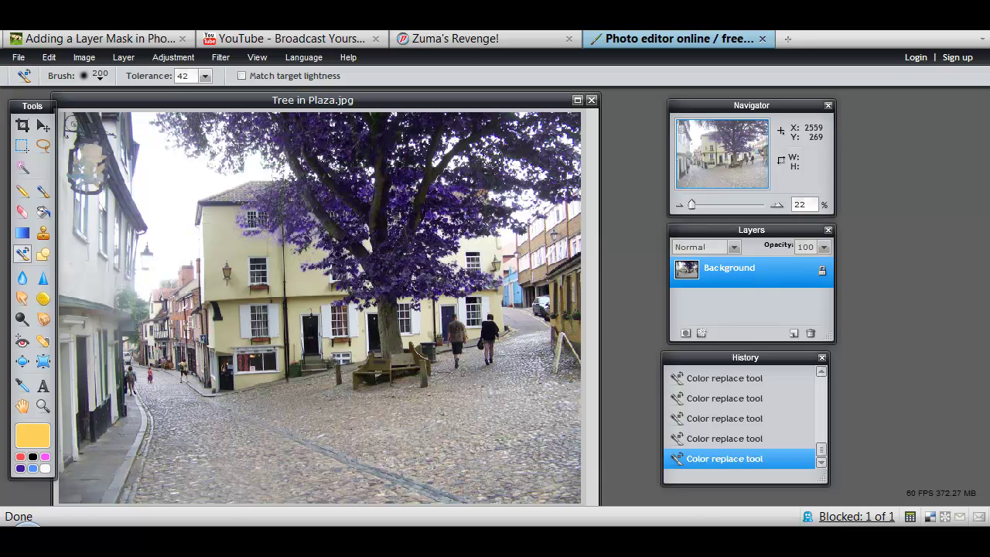
click(31, 469)
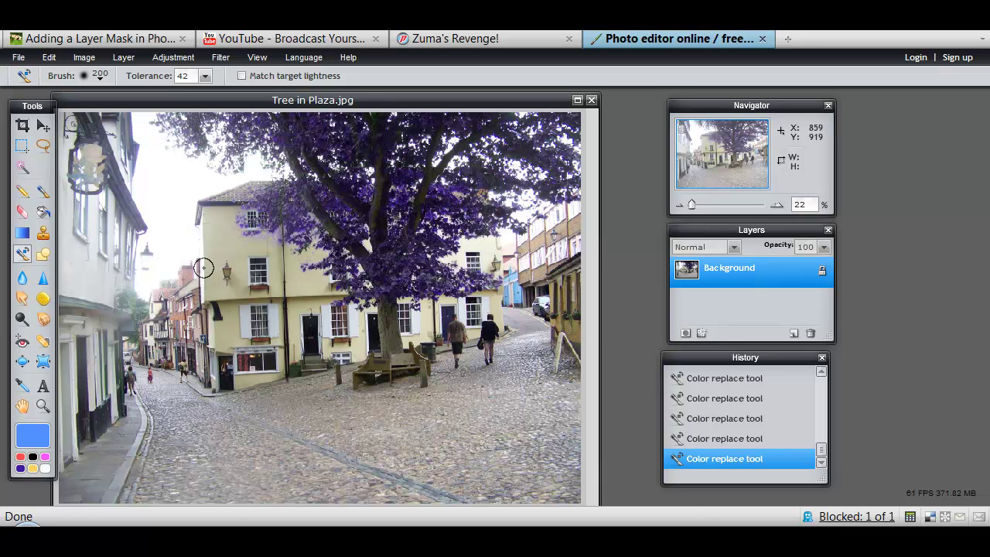
mouse_move(207, 212)
mouse_down()
mouse_move(224, 289)
mouse_move(294, 291)
mouse_move(229, 280)
mouse_move(225, 270)
mouse_move(276, 273)
mouse_move(249, 255)
mouse_move(224, 255)
mouse_move(225, 338)
mouse_move(283, 332)
mouse_move(299, 319)
mouse_move(239, 327)
mouse_move(231, 315)
mouse_move(282, 300)
mouse_move(320, 315)
mouse_move(269, 377)
mouse_move(207, 377)
mouse_up()
drag(196, 340, 205, 304)
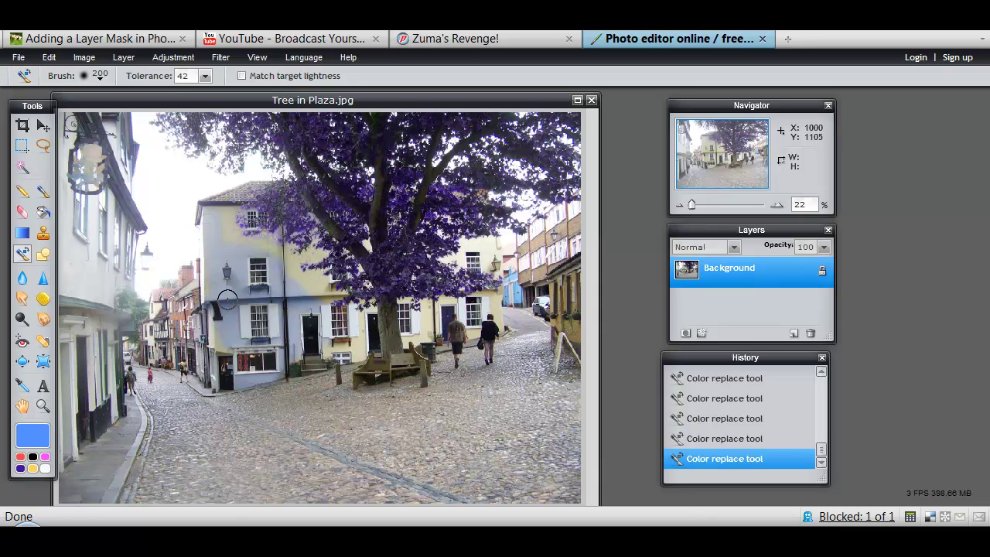
mouse_move(227, 339)
mouse_down()
mouse_move(216, 331)
mouse_move(221, 294)
mouse_up()
mouse_move(219, 256)
mouse_down()
mouse_move(221, 216)
mouse_move(229, 250)
mouse_move(274, 263)
mouse_move(264, 242)
mouse_move(246, 246)
mouse_move(230, 215)
mouse_move(270, 254)
mouse_move(294, 263)
mouse_move(317, 255)
mouse_move(297, 294)
mouse_move(297, 277)
mouse_move(339, 294)
mouse_move(341, 324)
mouse_move(359, 342)
mouse_move(323, 346)
mouse_move(369, 355)
mouse_move(358, 341)
mouse_move(356, 287)
mouse_move(378, 297)
mouse_move(412, 340)
mouse_move(440, 326)
mouse_move(430, 304)
mouse_move(413, 317)
mouse_move(466, 308)
mouse_up()
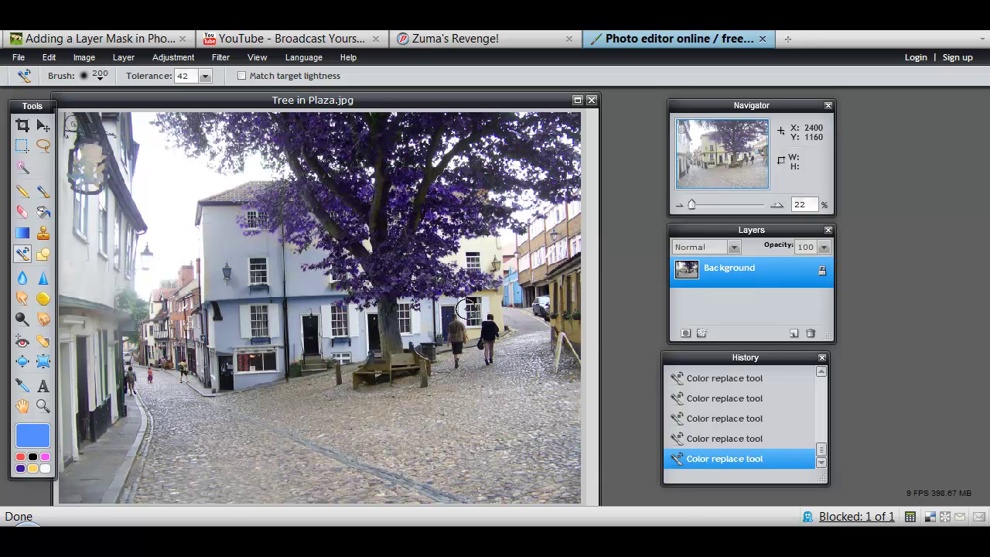
key(i)
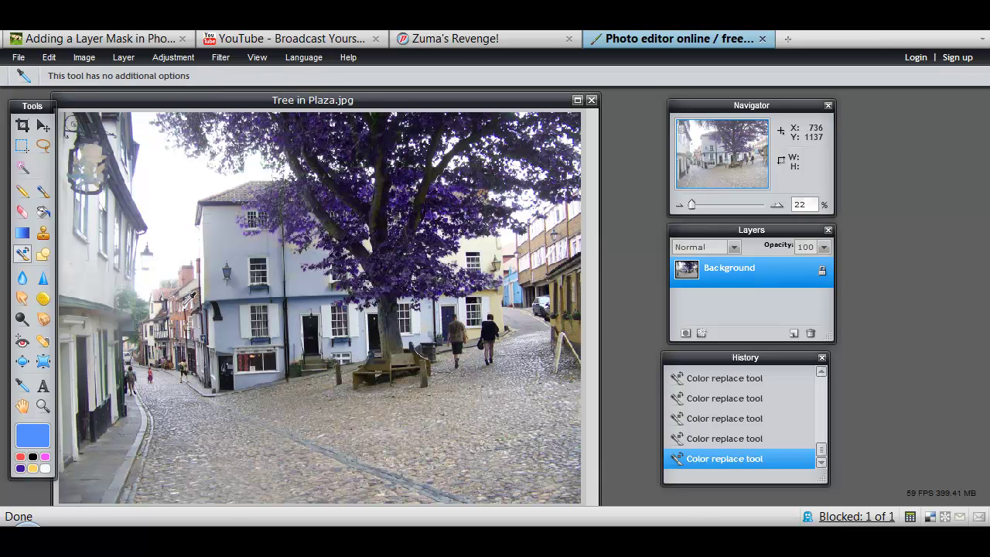
key(ctrl+z)
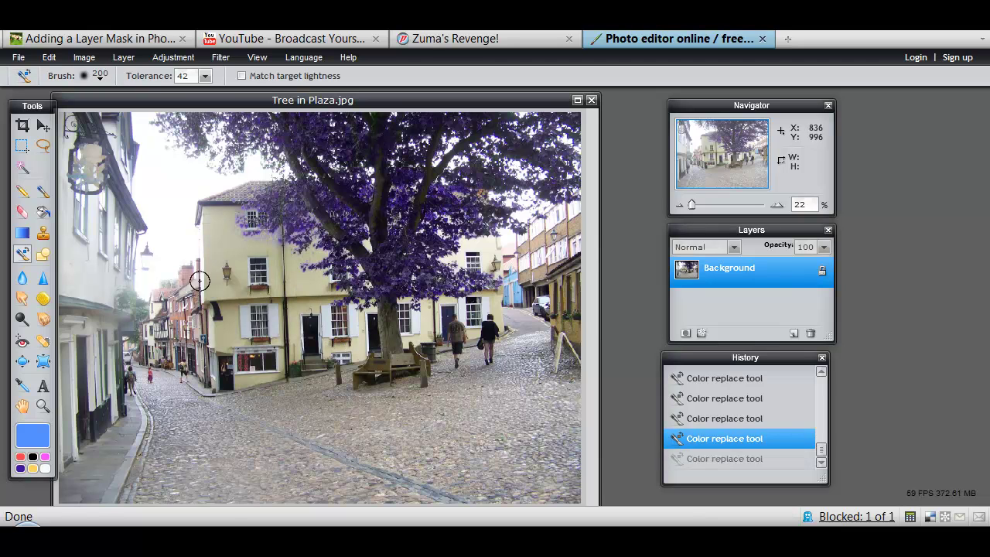
- Try the black swatch on the yellow house wall, and roll the history back to before the bench's yellow recoloring
click(33, 467)
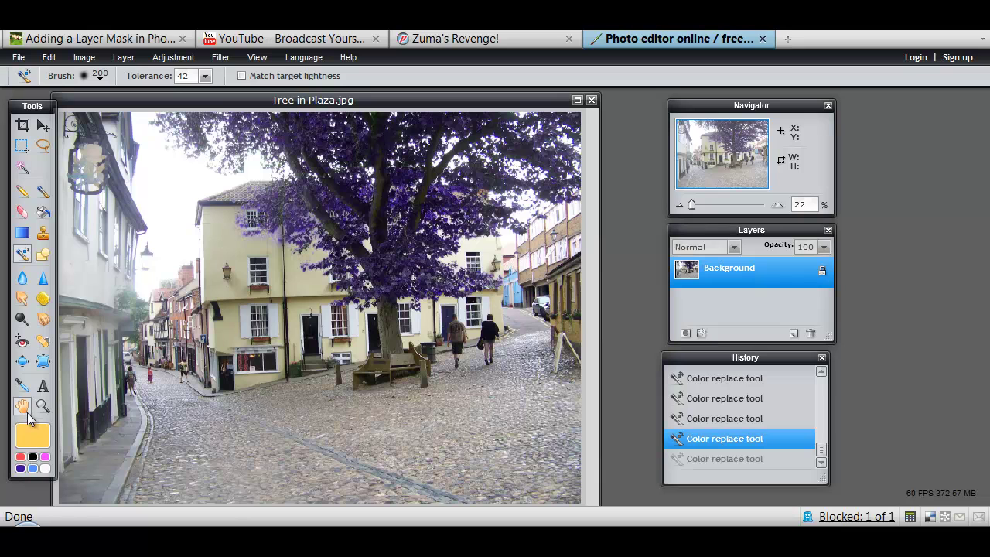
click(33, 459)
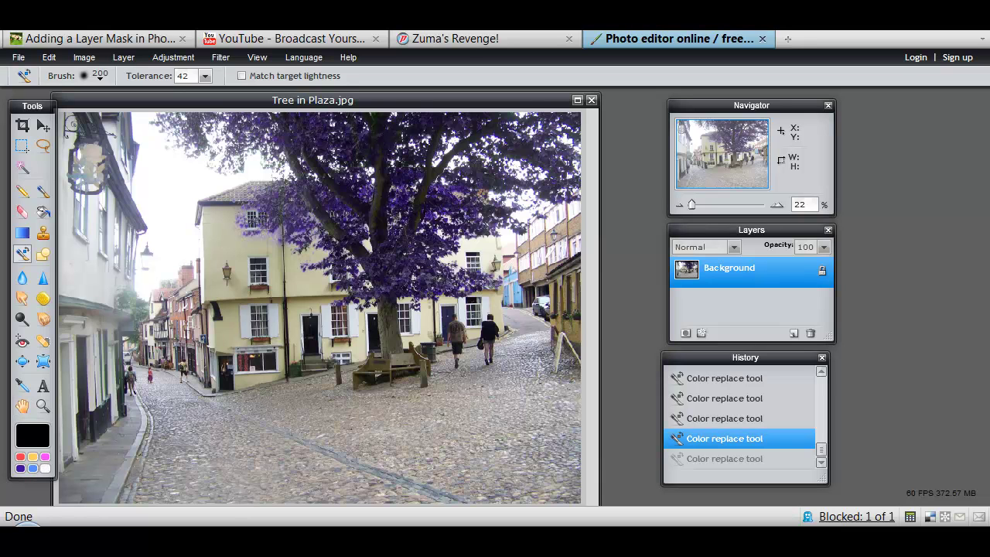
mouse_move(222, 253)
mouse_down()
mouse_move(245, 264)
mouse_move(242, 341)
mouse_up()
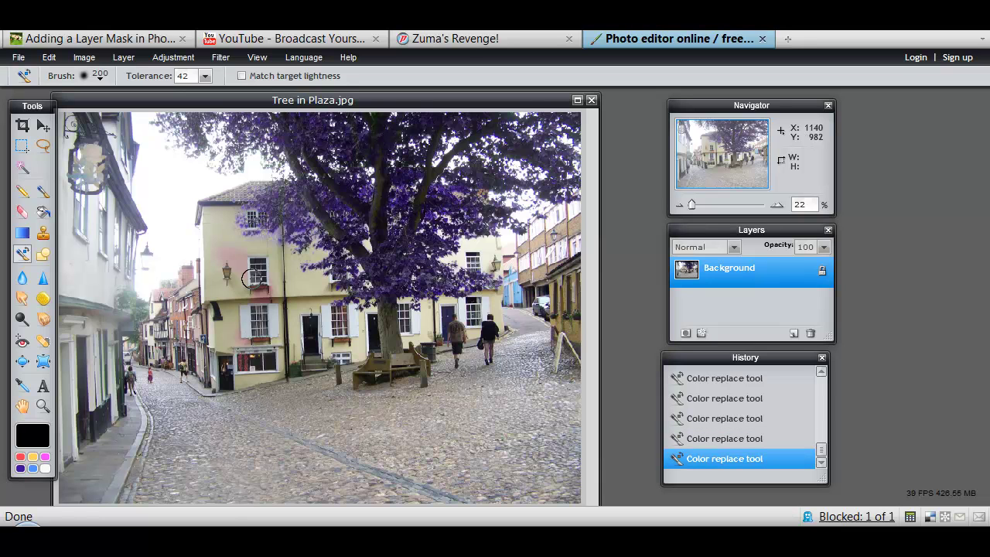
click(46, 469)
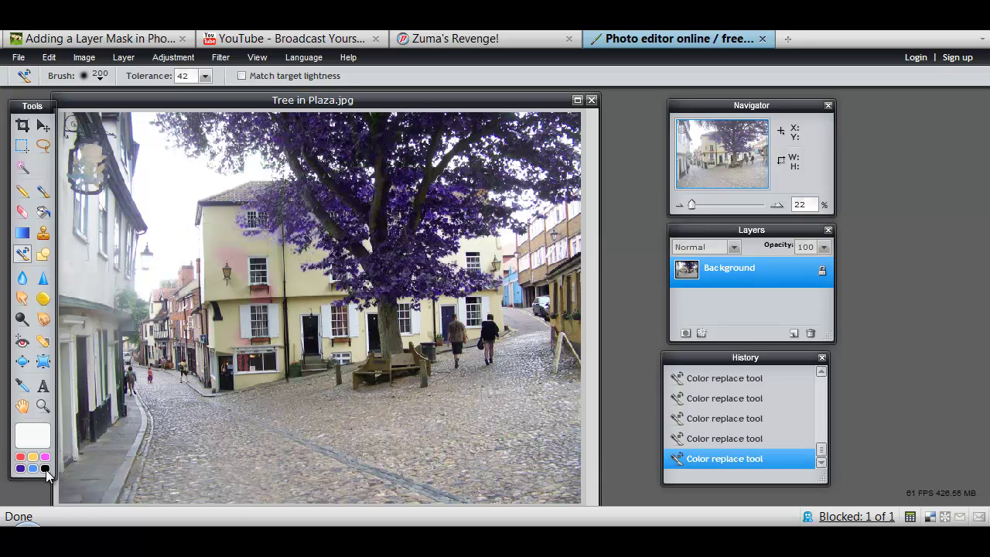
click(706, 402)
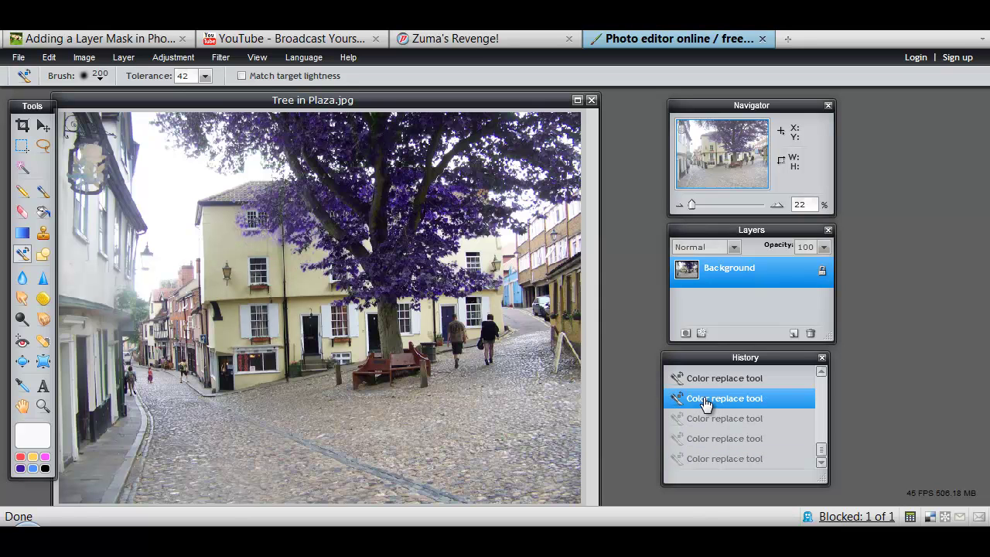